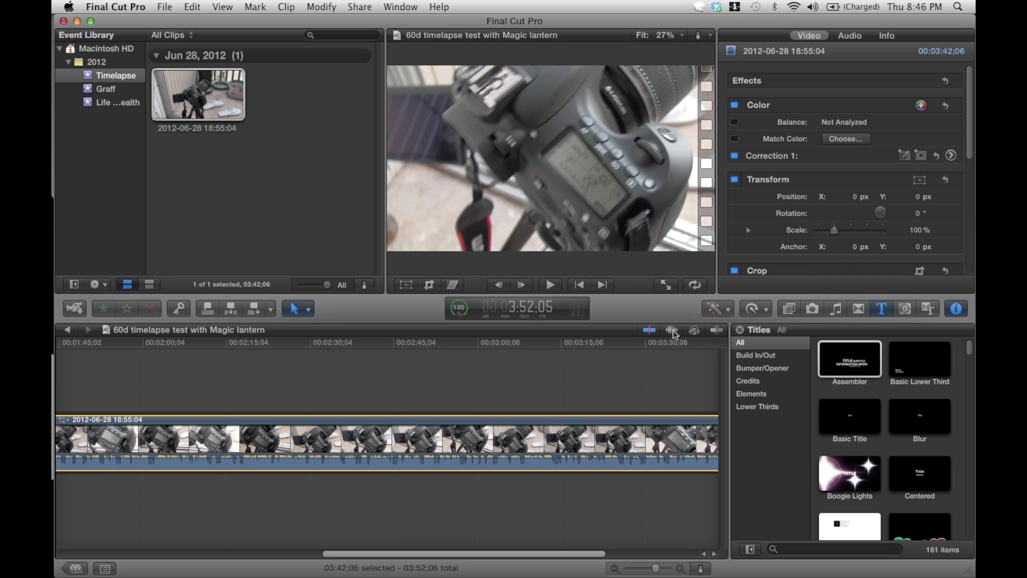
# Toggle audio skimming on and back off, then turn timeline skimming off
pyautogui.click(672, 329)
pyautogui.click(671, 330)
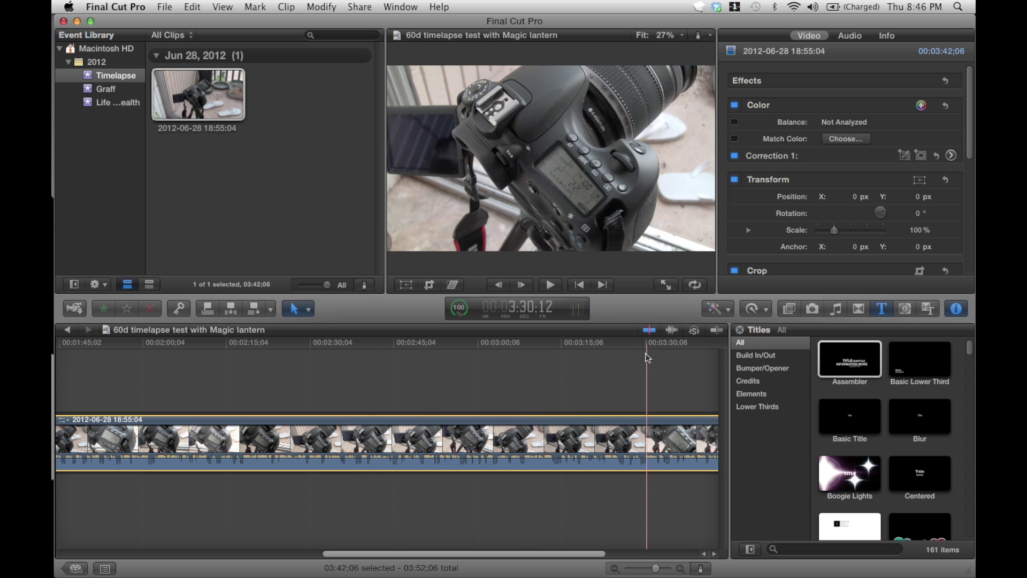
pyautogui.click(649, 330)
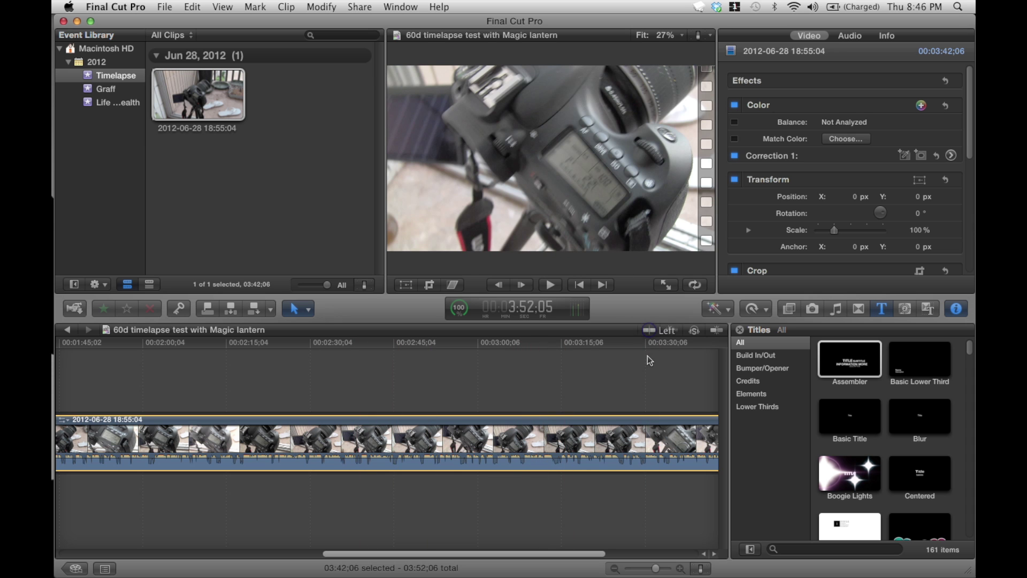
# Move the playhead along the timeline to 3:04:05, then turn skimming back on
pyautogui.click(345, 376)
pyautogui.click(649, 360)
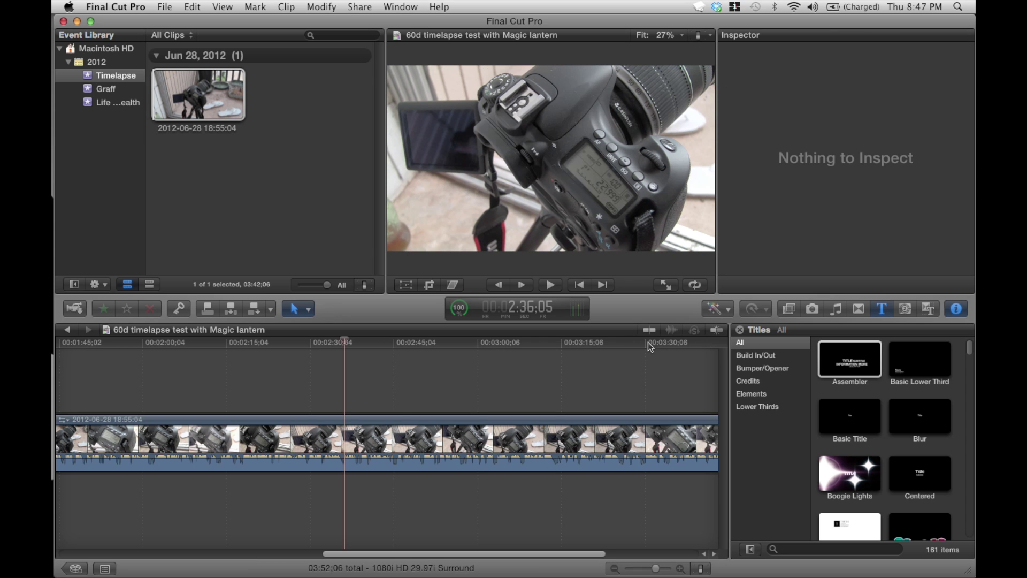
pyautogui.click(402, 383)
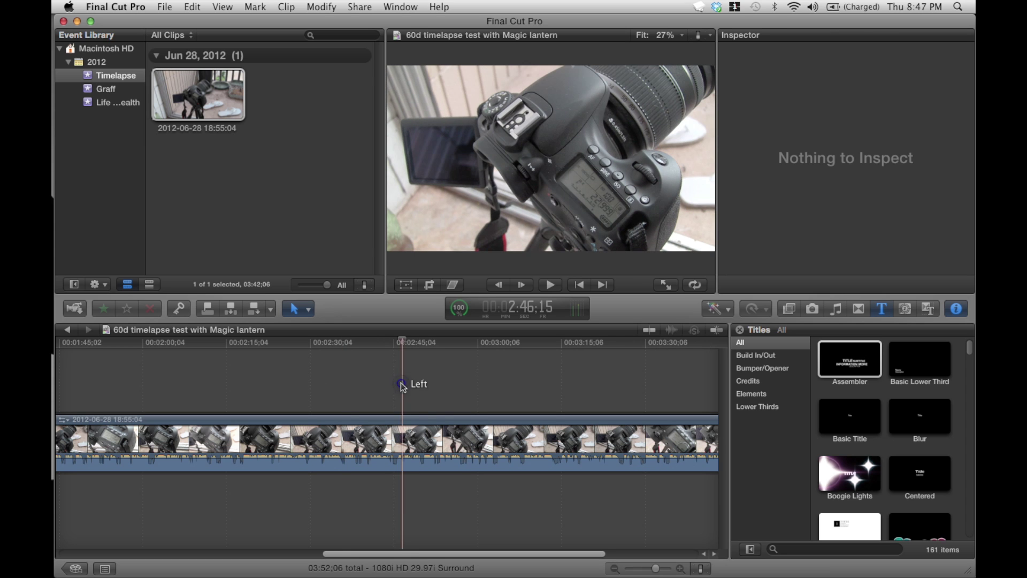
pyautogui.click(461, 381)
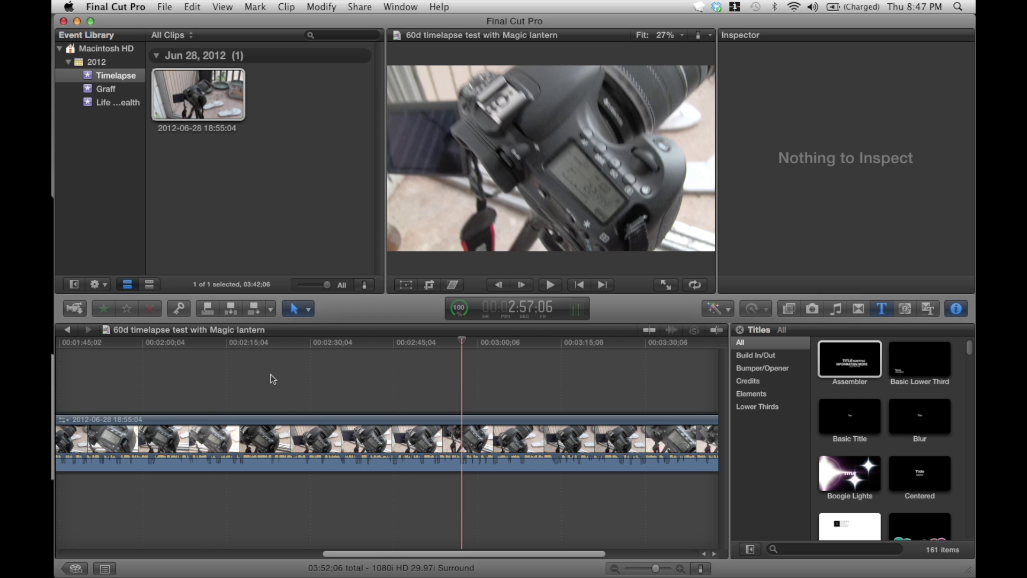
pyautogui.click(206, 380)
pyautogui.click(499, 376)
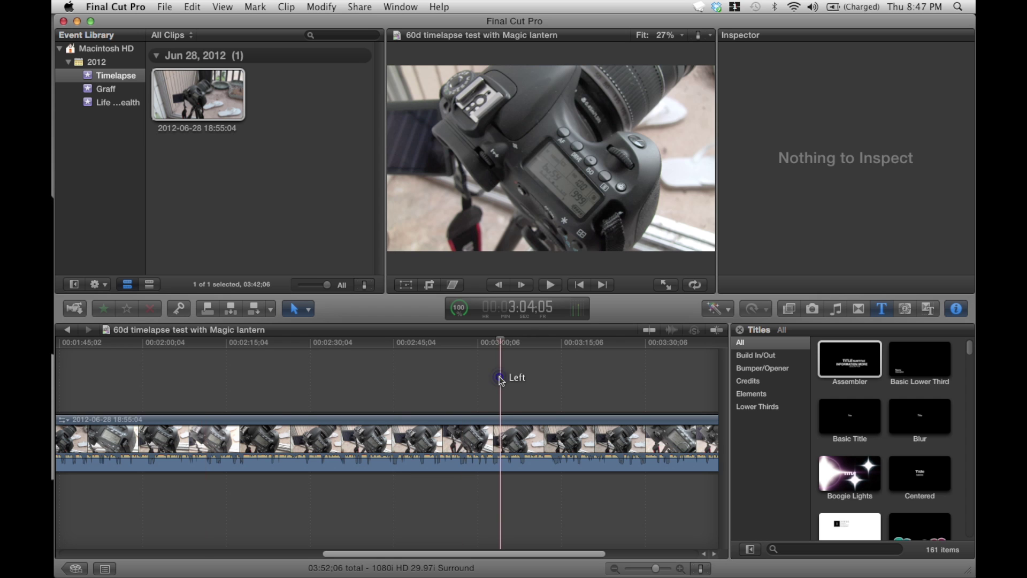
pyautogui.click(649, 329)
pyautogui.click(201, 97)
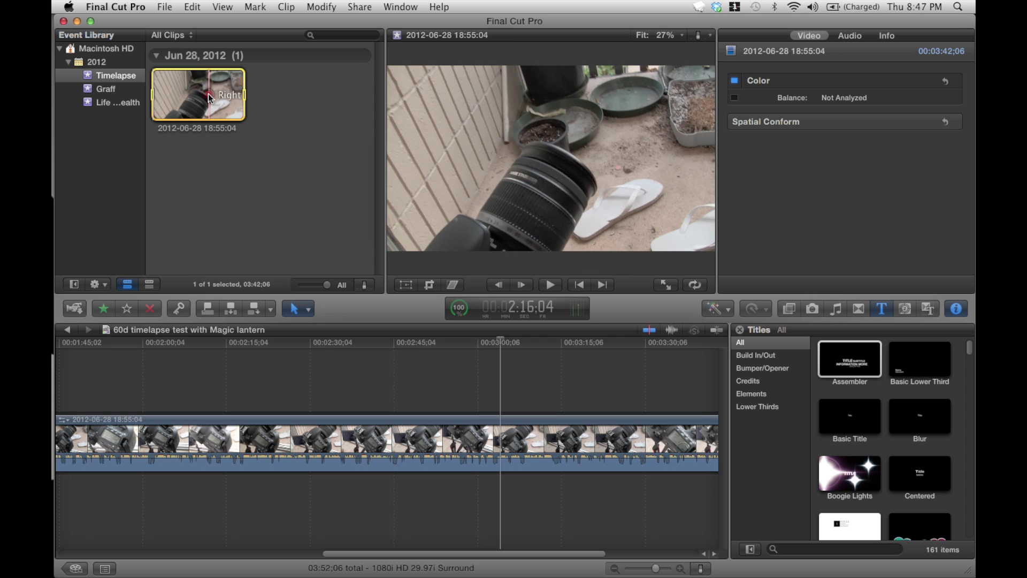
pyautogui.rightClick(208, 94)
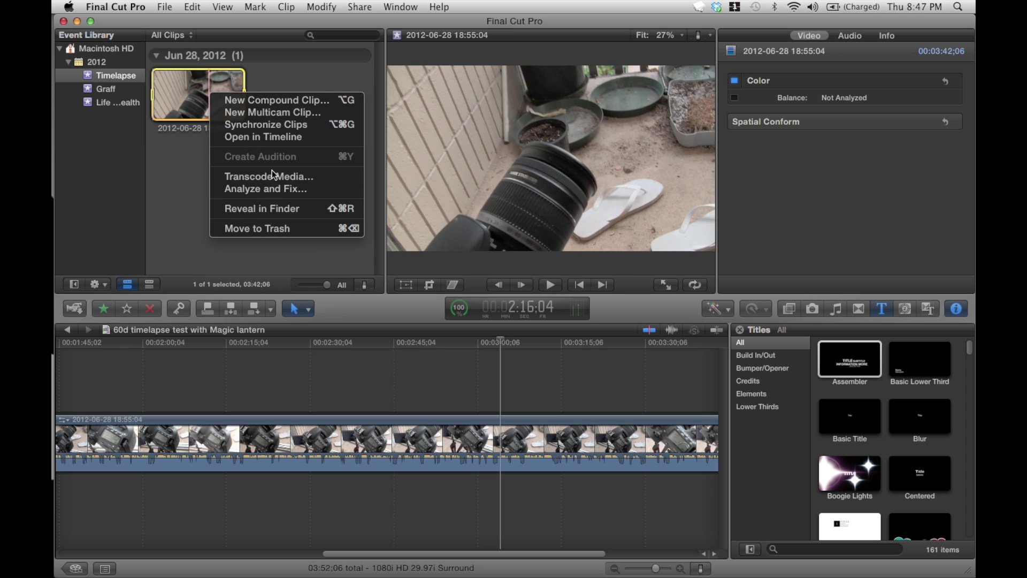
pyautogui.click(317, 174)
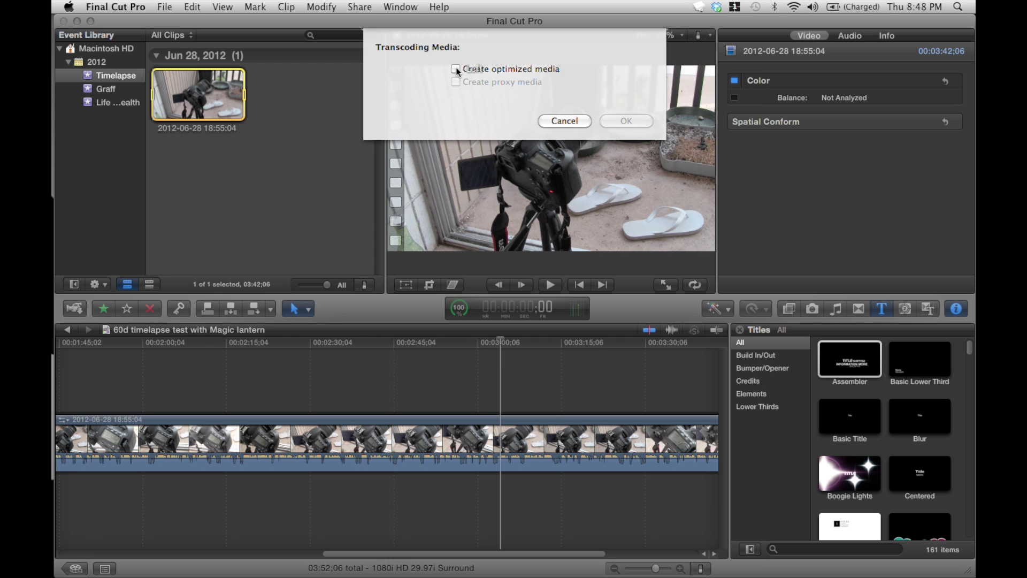
# Leave Create optimized media unticked, cancel the Transcoding Media dialog, and deselect the clip
pyautogui.click(456, 69)
pyautogui.click(456, 69)
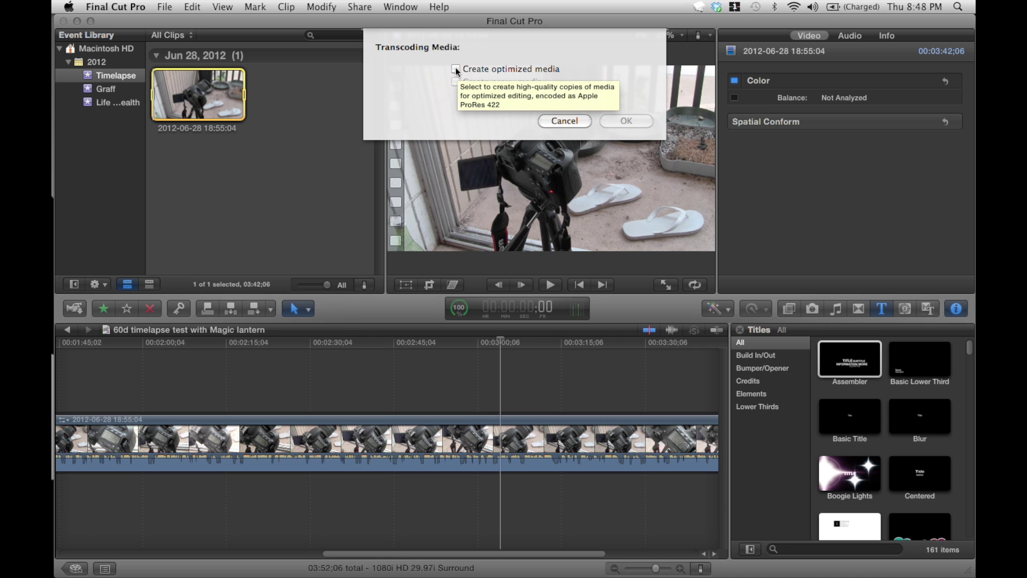
pyautogui.click(456, 68)
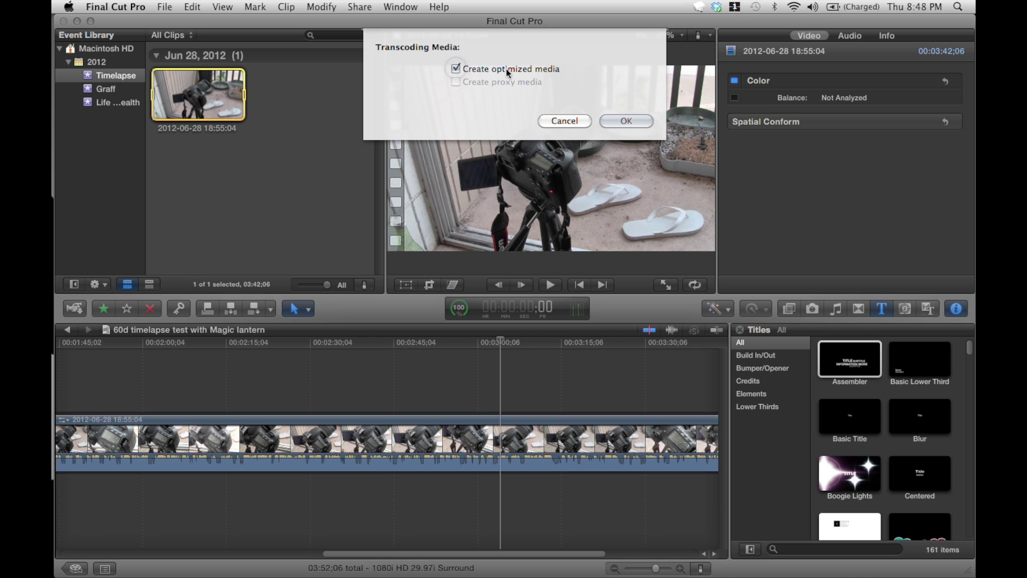
pyautogui.click(456, 67)
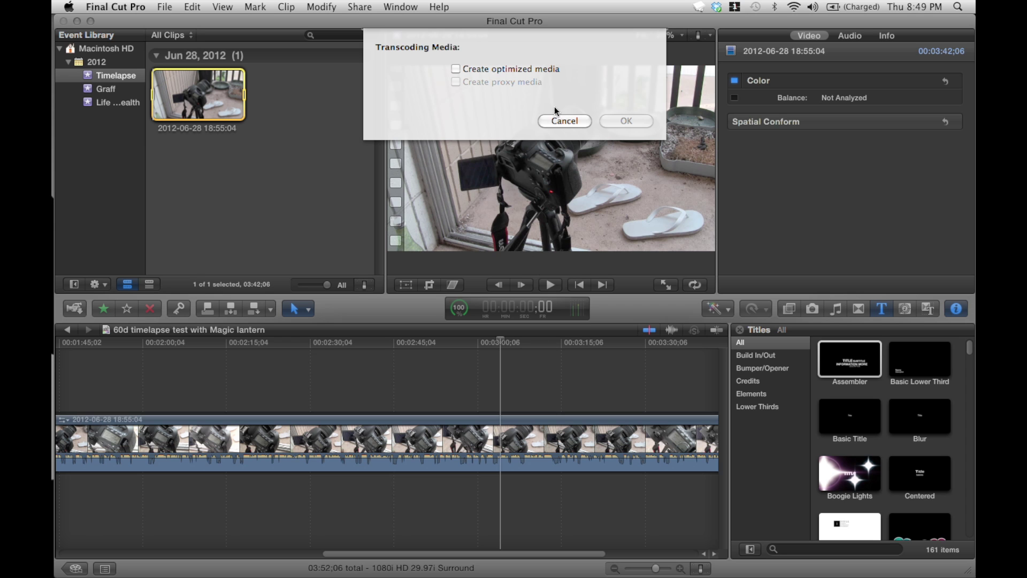
pyautogui.click(564, 121)
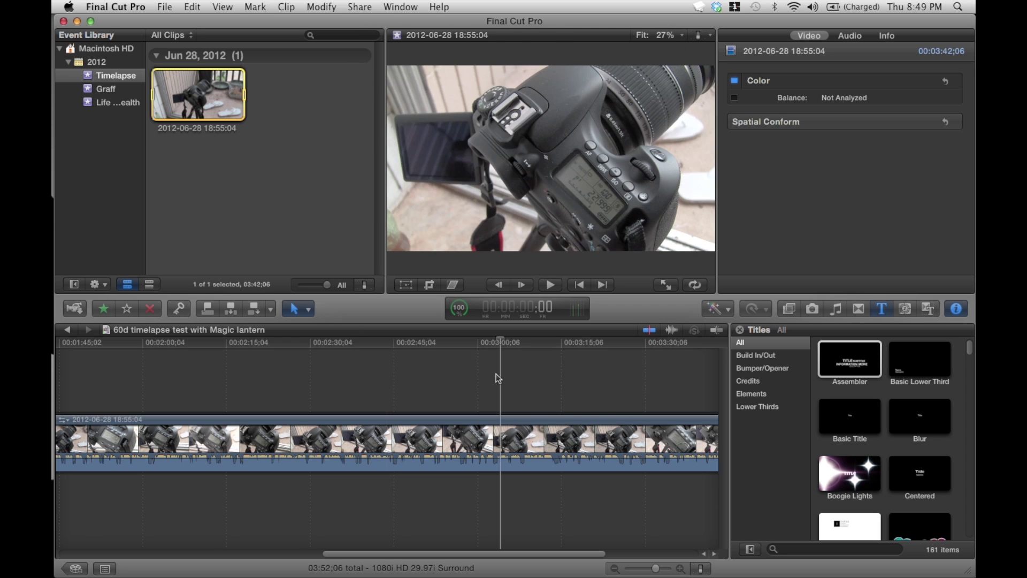
pyautogui.click(496, 374)
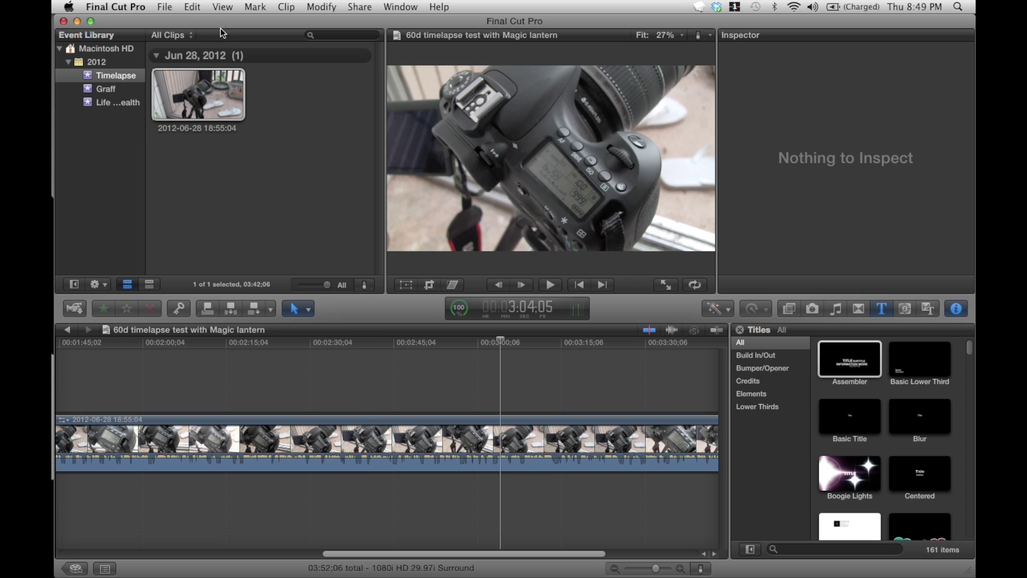
# Set the Playback preference to Use proxy media and close Preferences
pyautogui.click(131, 7)
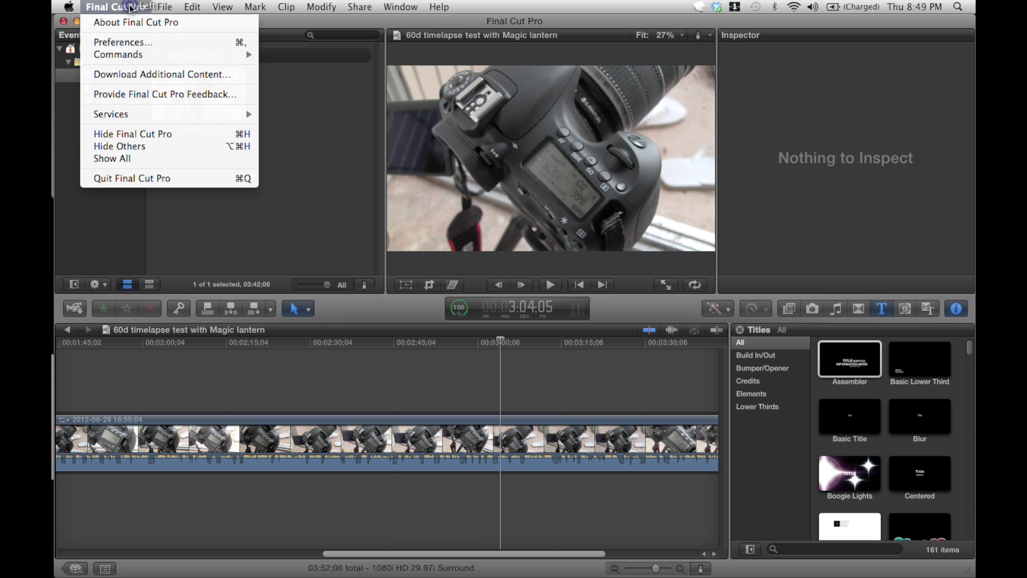
pyautogui.click(143, 42)
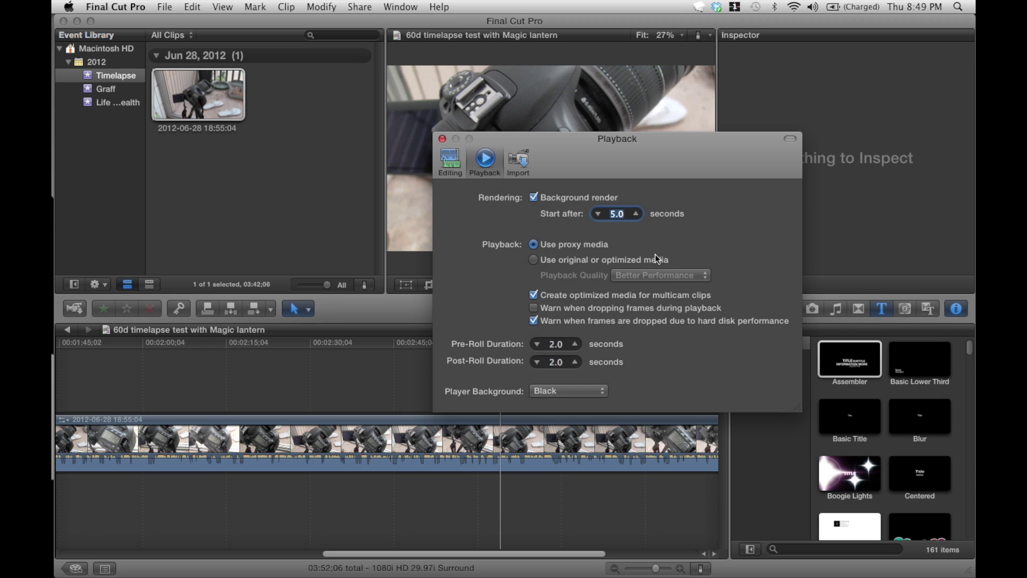
pyautogui.click(534, 260)
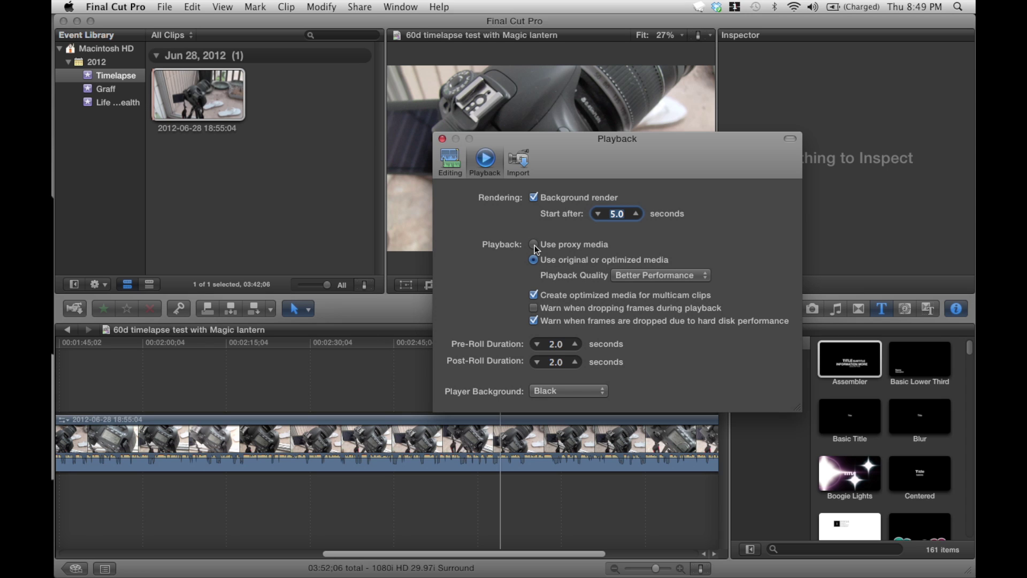
pyautogui.click(534, 245)
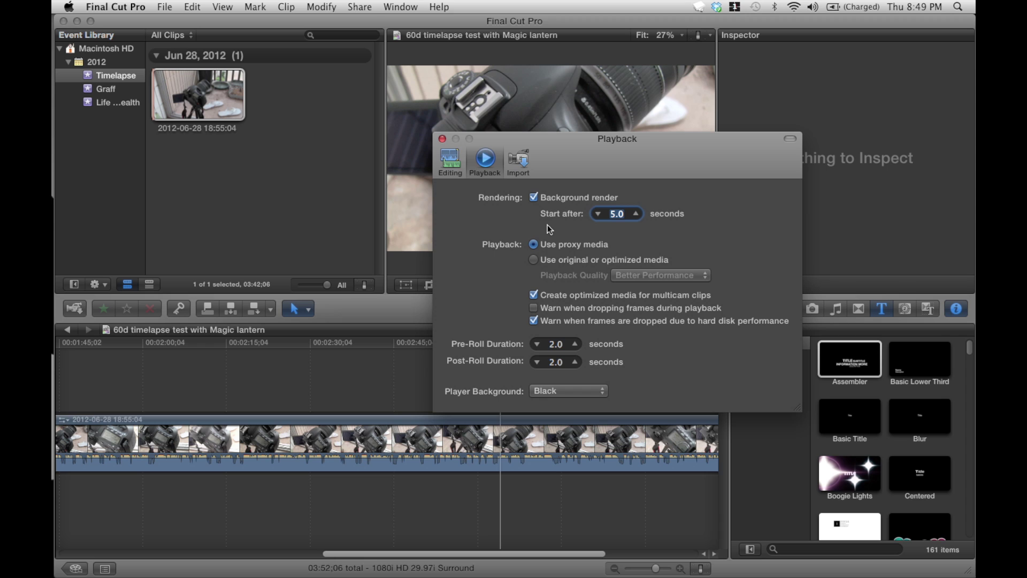
pyautogui.click(443, 142)
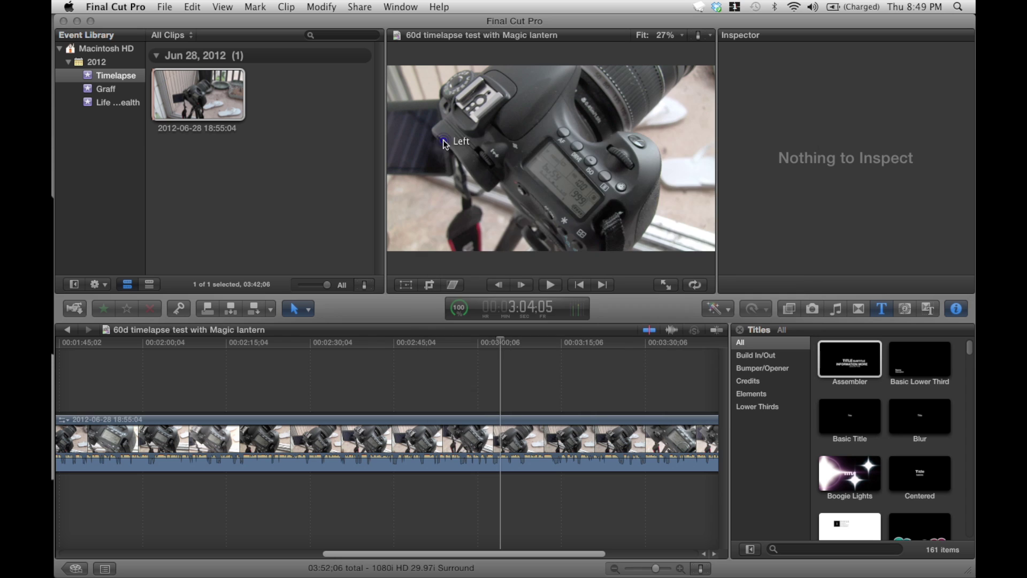
pyautogui.click(459, 310)
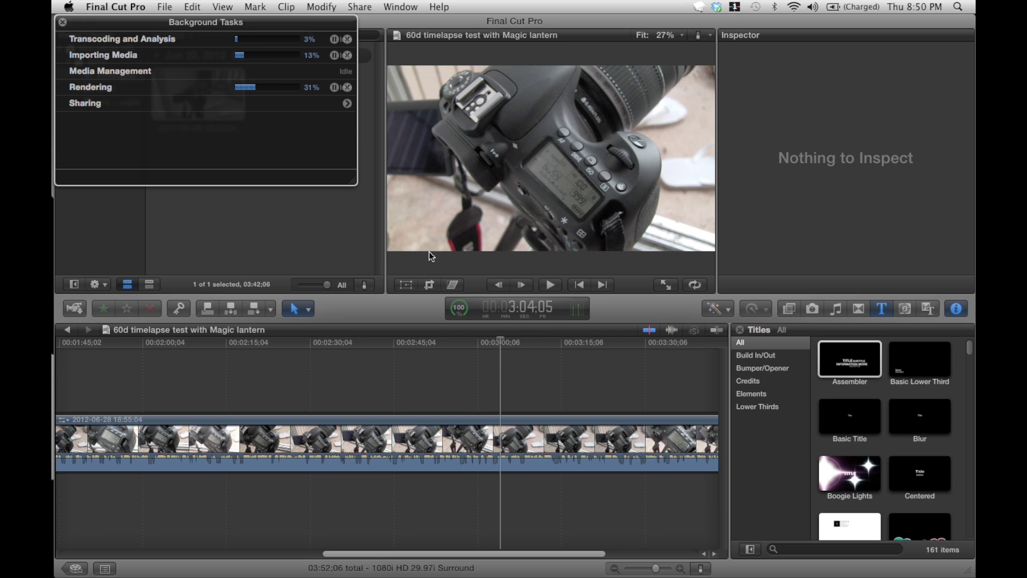
pyautogui.click(64, 23)
pyautogui.click(115, 7)
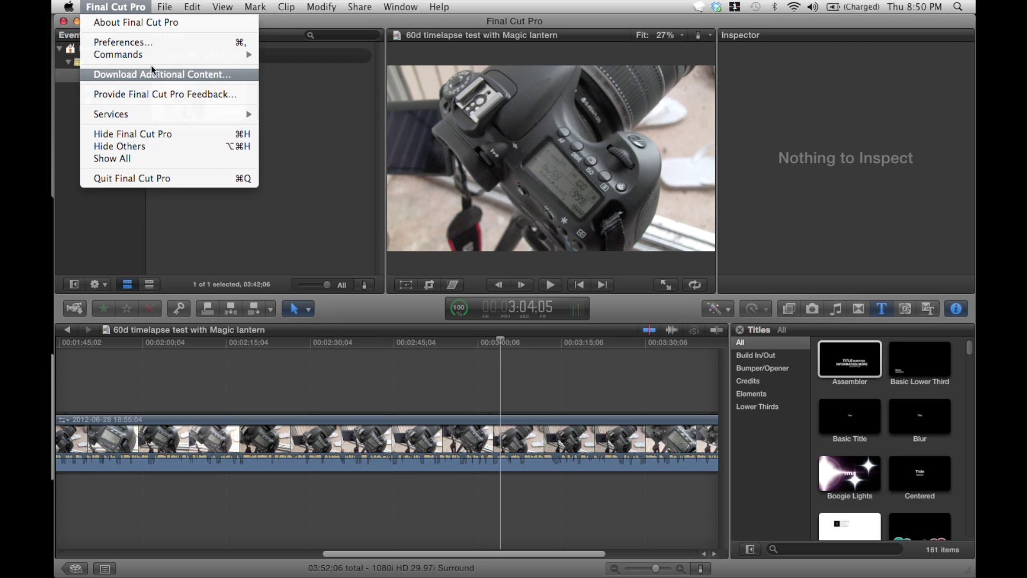
pyautogui.click(150, 42)
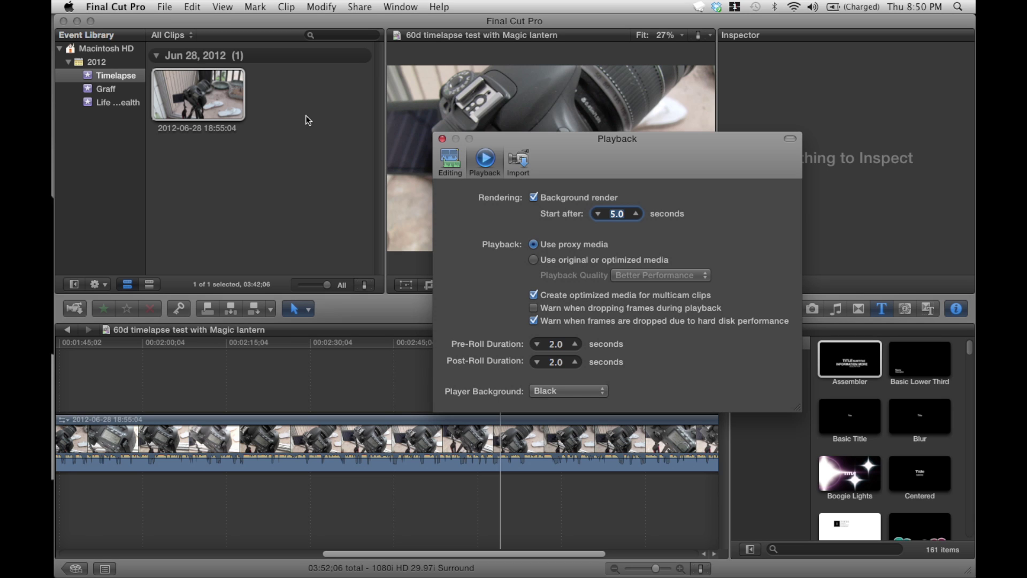
pyautogui.click(442, 139)
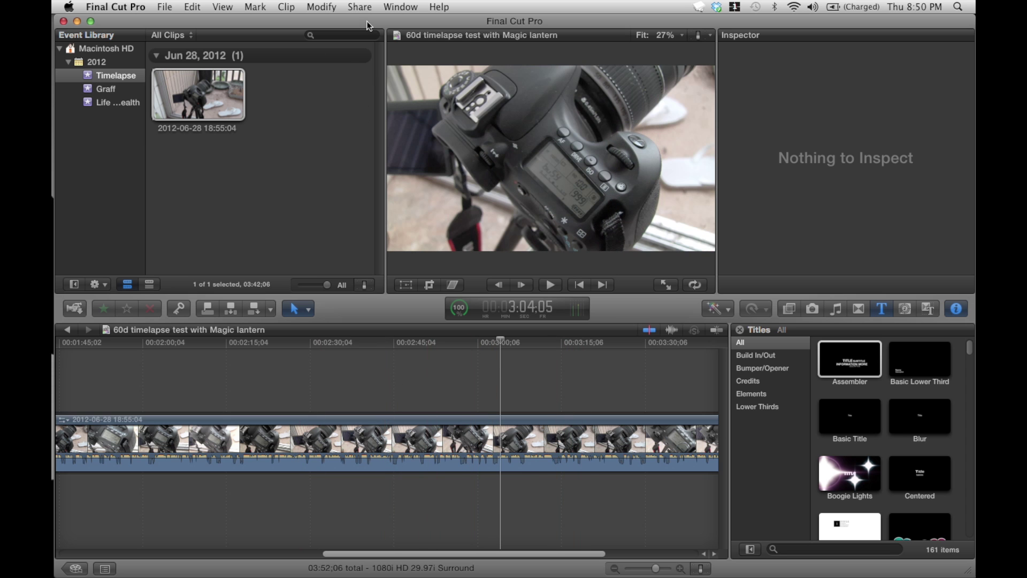
pyautogui.click(361, 11)
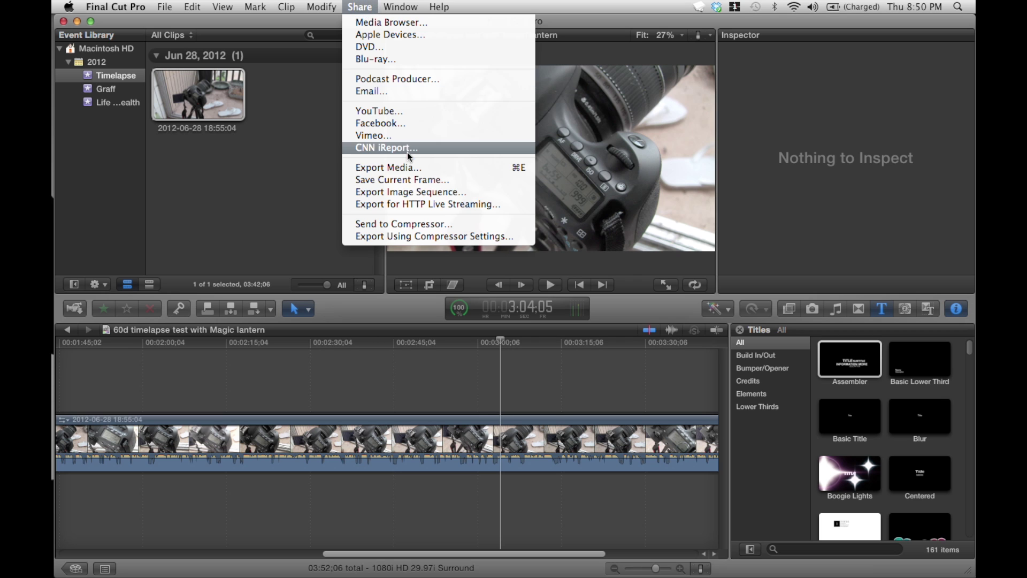
pyautogui.click(458, 224)
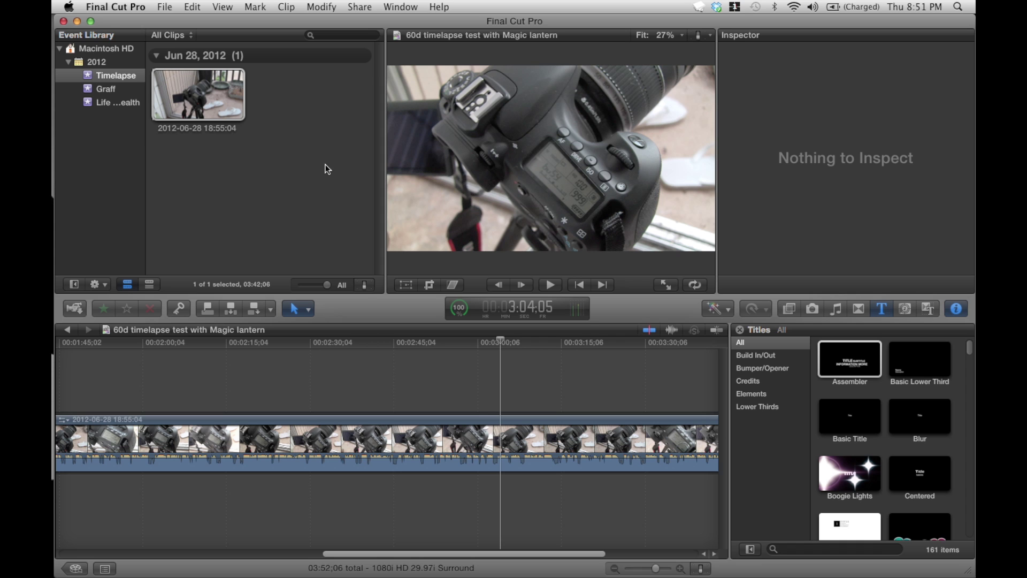
pyautogui.click(322, 7)
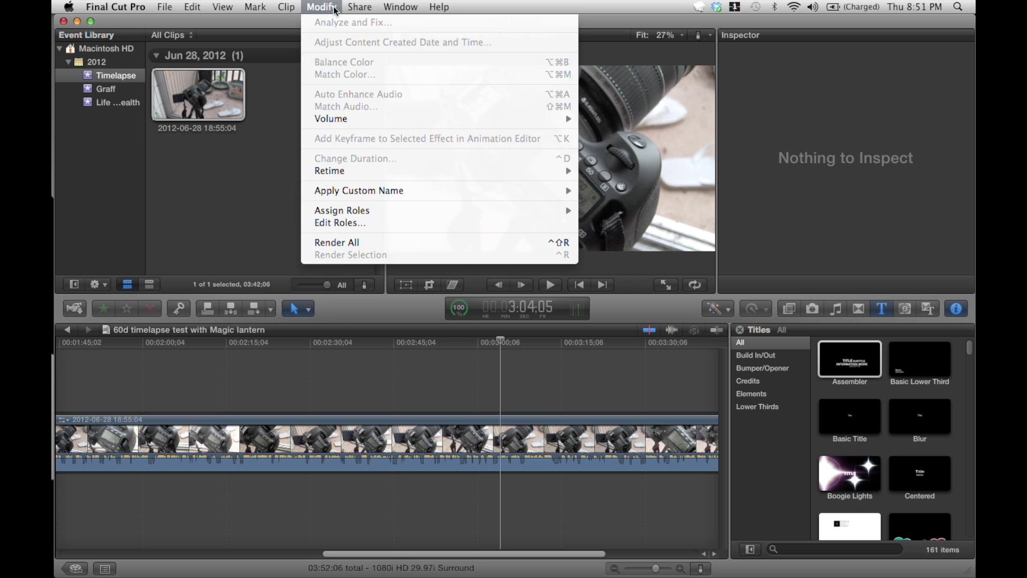
pyautogui.moveTo(358, 10)
pyautogui.click(312, 156)
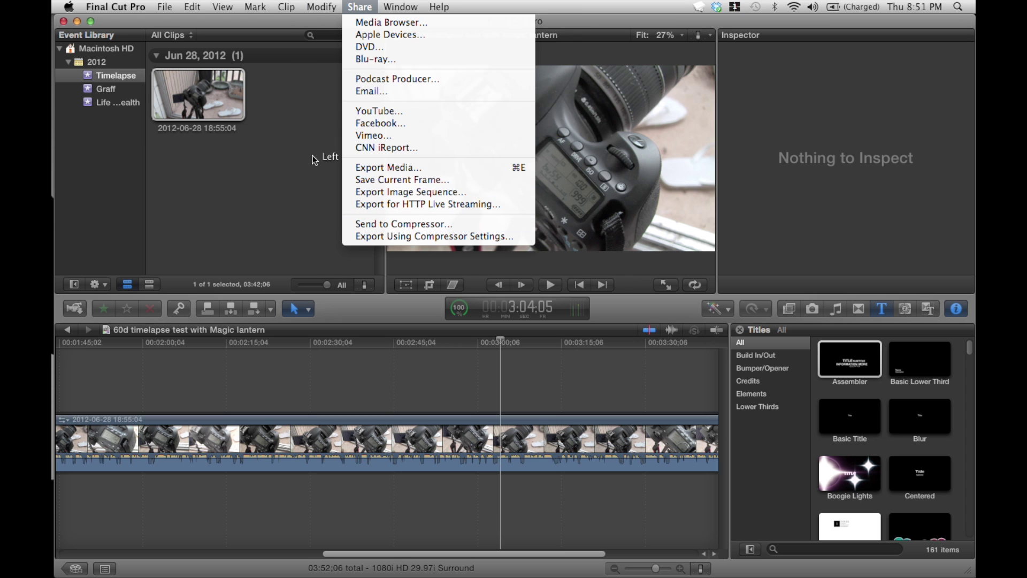